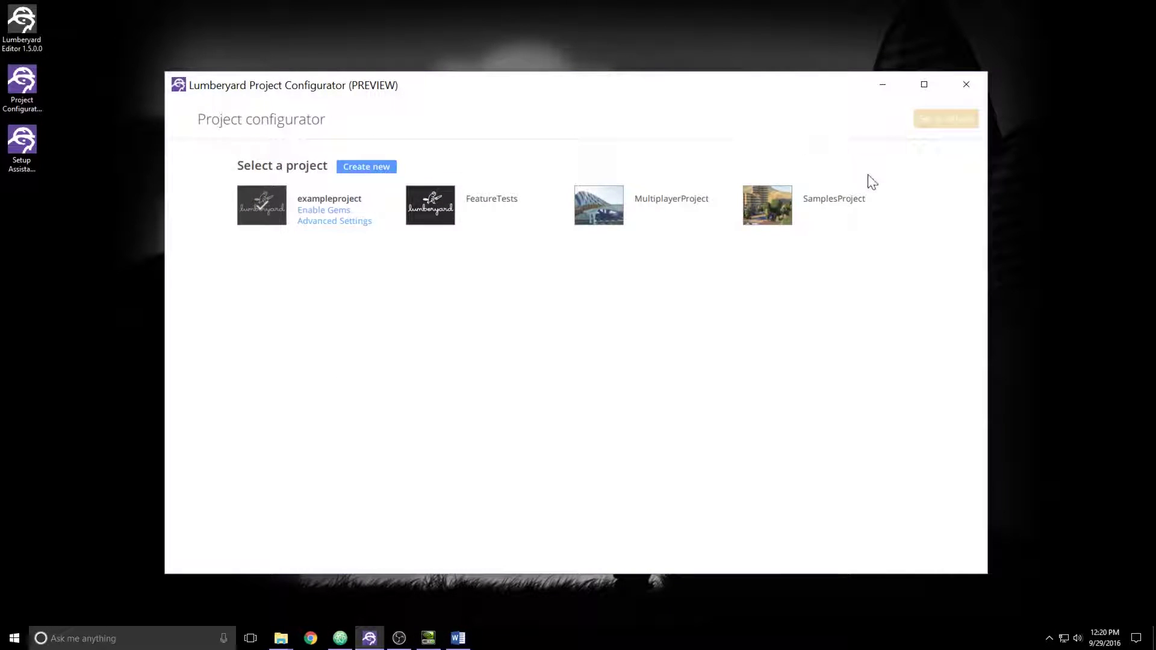
- Create a new project named a1 and set it as the default project
{"action": "left_click", "coordinate": [365, 168]}
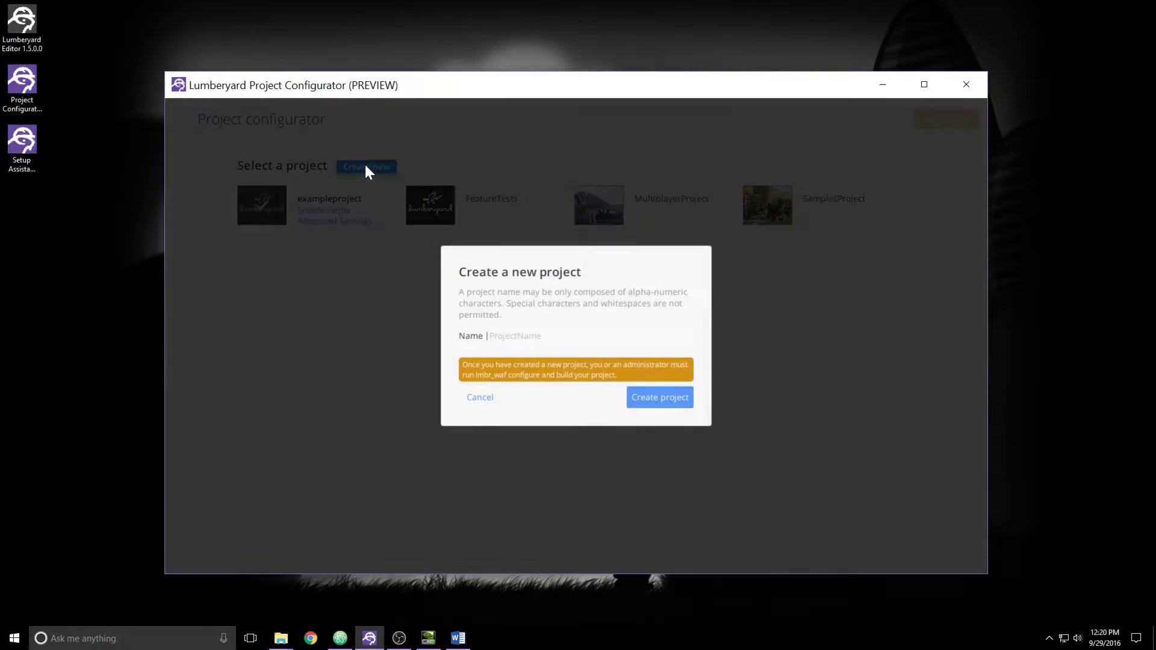
{"action": "type", "text": "a1"}
{"action": "left_click", "coordinate": [653, 395]}
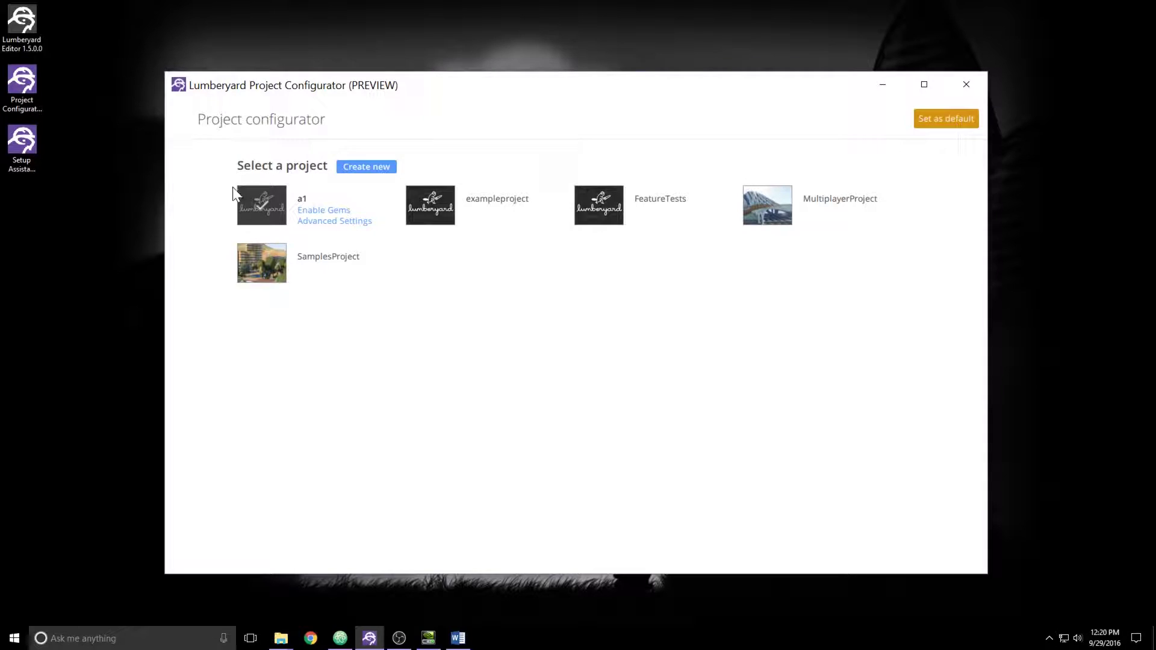
{"action": "left_click", "coordinate": [263, 201]}
{"action": "left_click", "coordinate": [935, 122]}
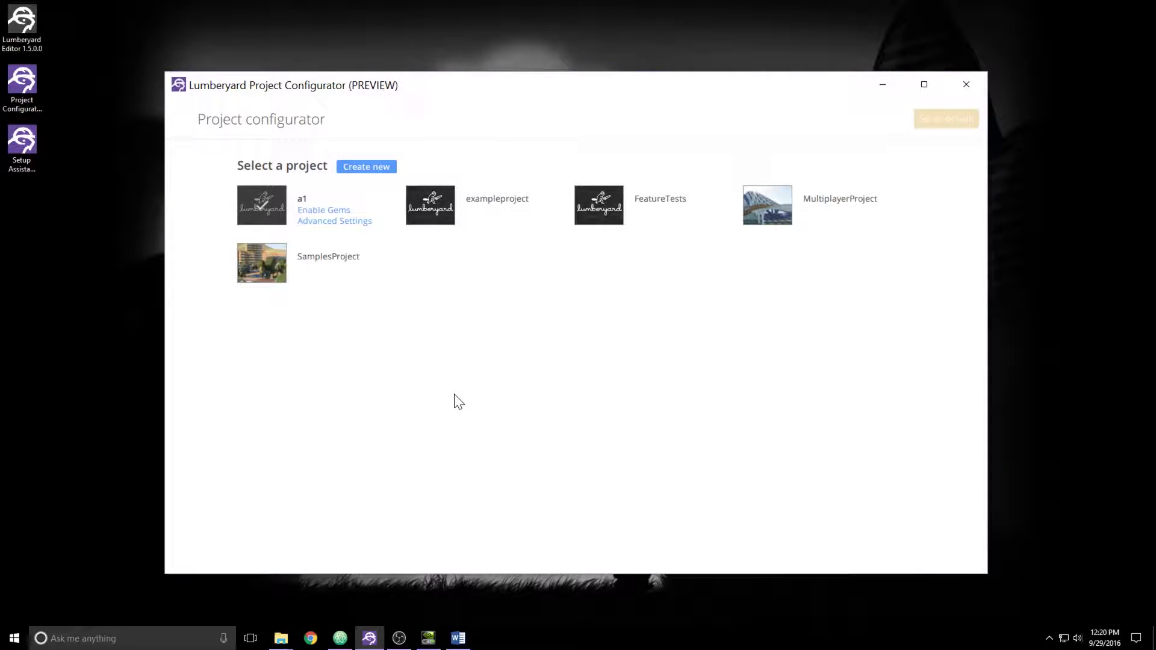
- Switch to File Explorer and delete the a1 project folder from the Lumberyard dev directory
{"action": "mouse_move", "coordinate": [273, 637]}
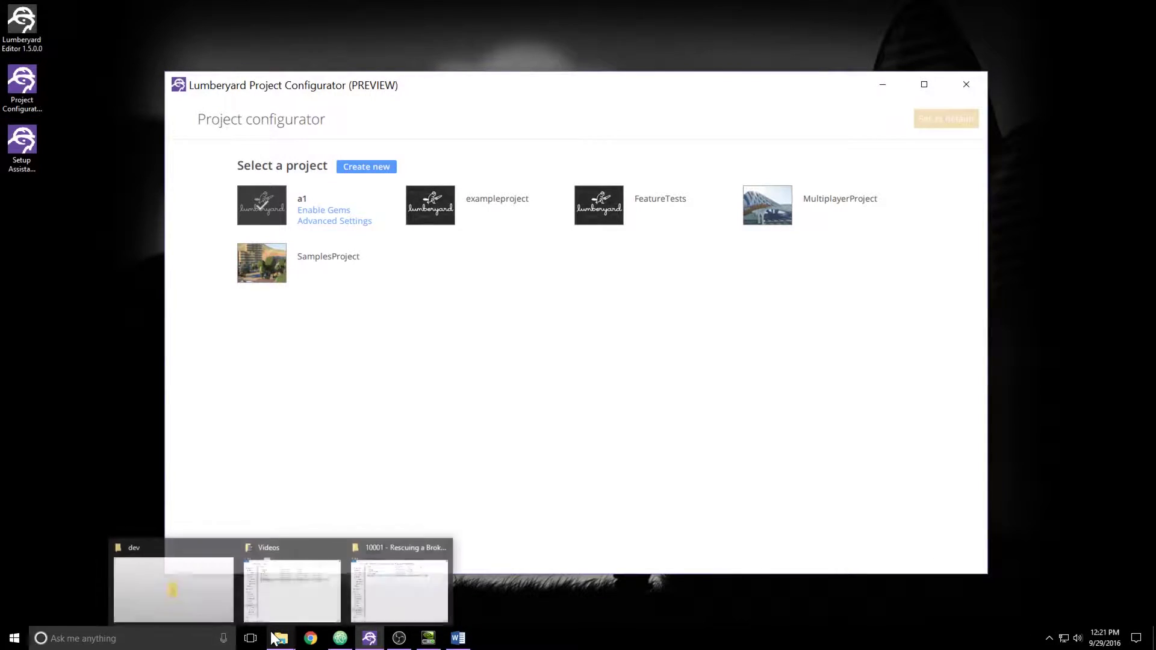
{"action": "left_click", "coordinate": [209, 586]}
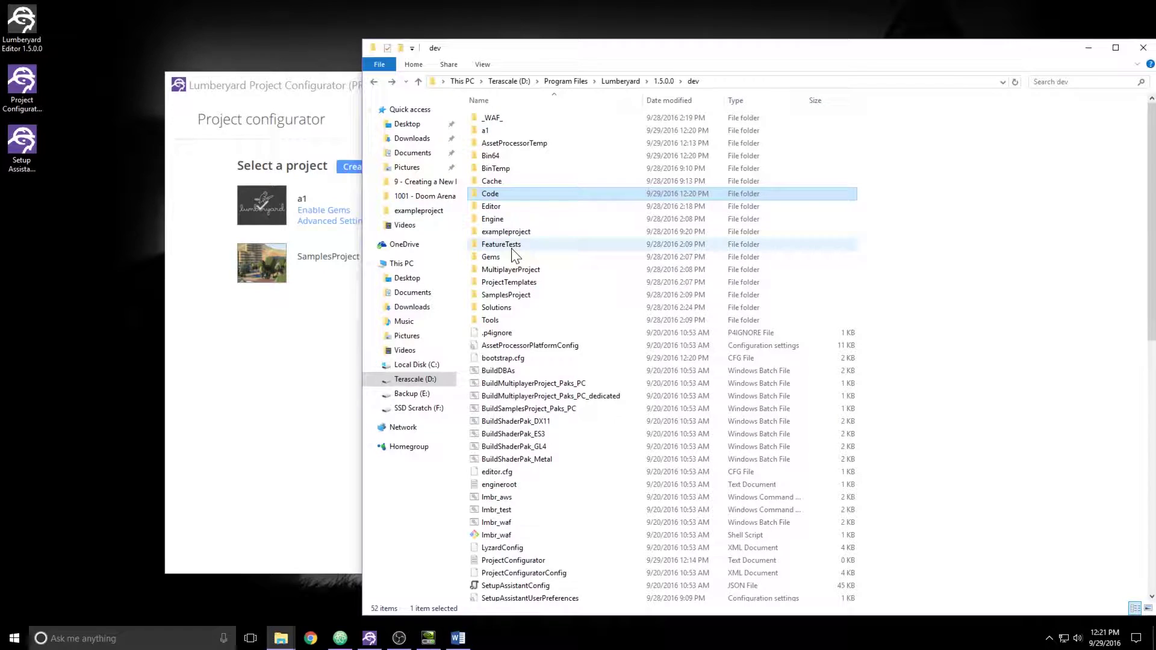
{"action": "left_click", "coordinate": [484, 132]}
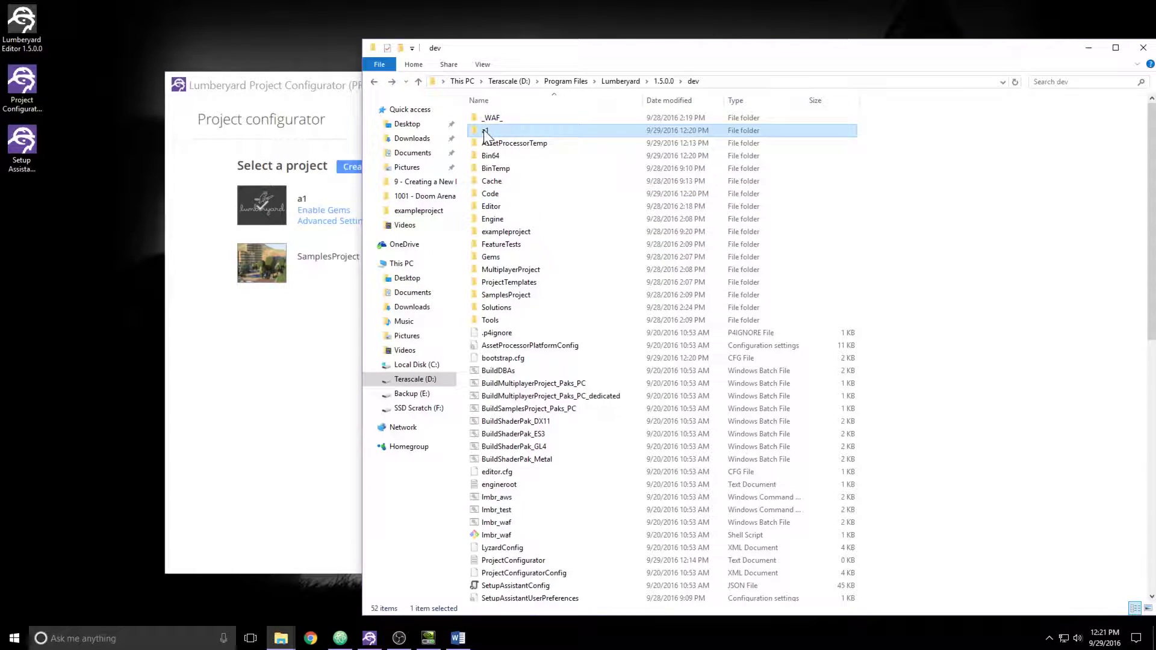
{"action": "key", "text": "Delete"}
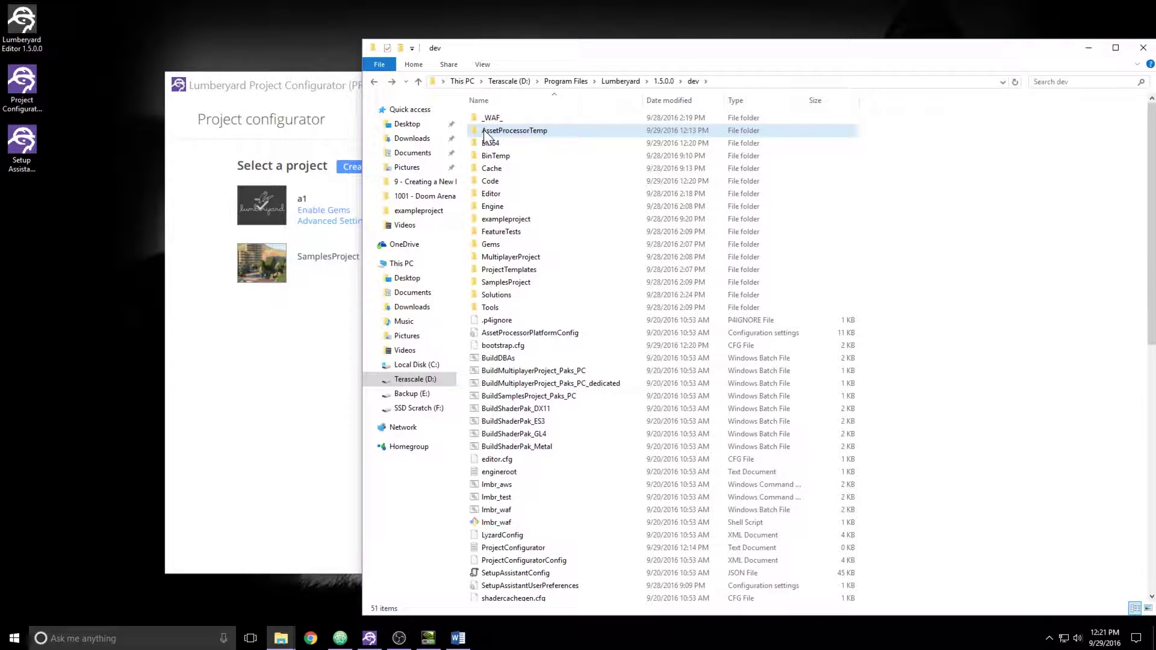
- Minimize File Explorer, close the Project Configurator and try to launch it again with the default project's folder missing
{"action": "left_click", "coordinate": [1088, 47]}
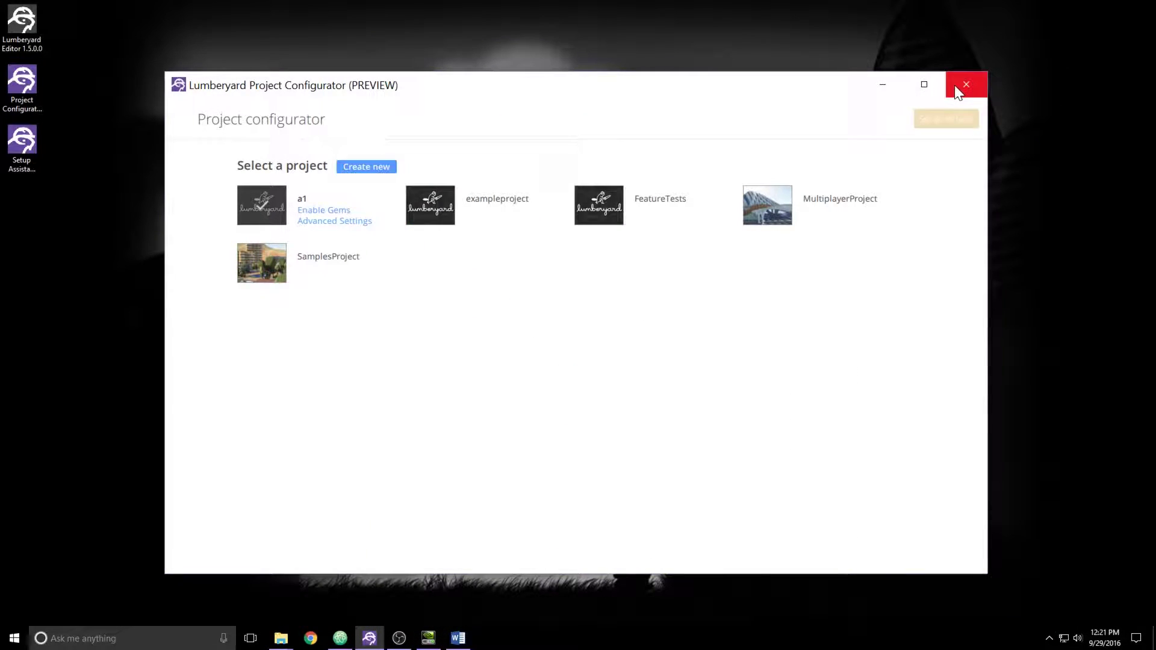
{"action": "left_click", "coordinate": [963, 86]}
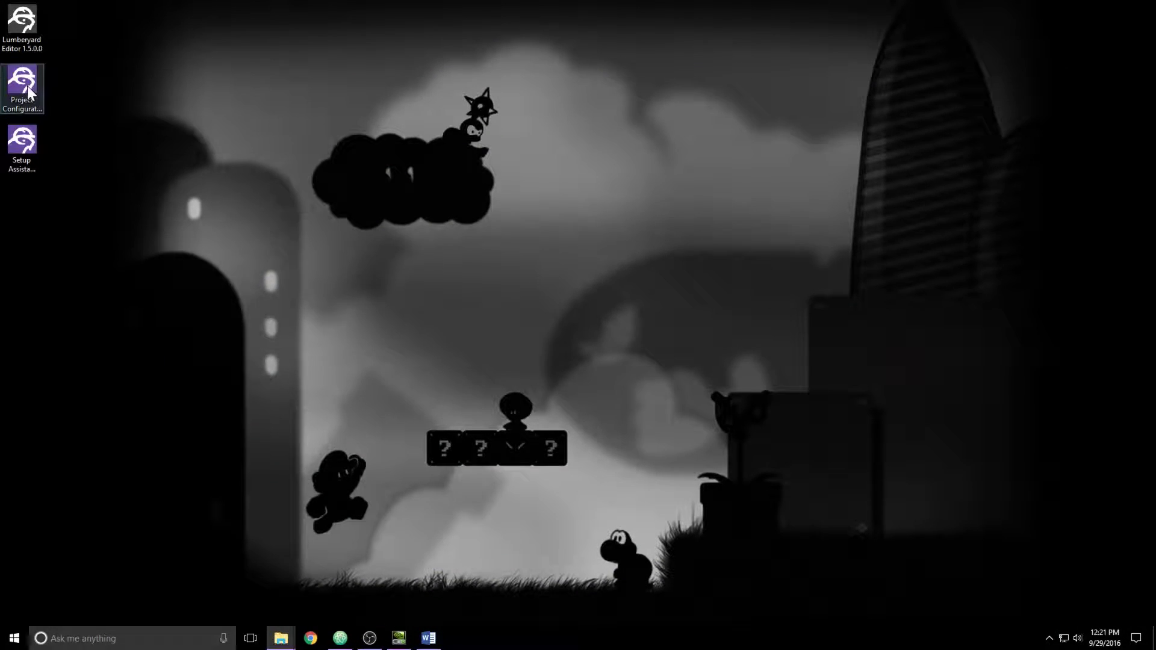
{"action": "double_click", "coordinate": [27, 85]}
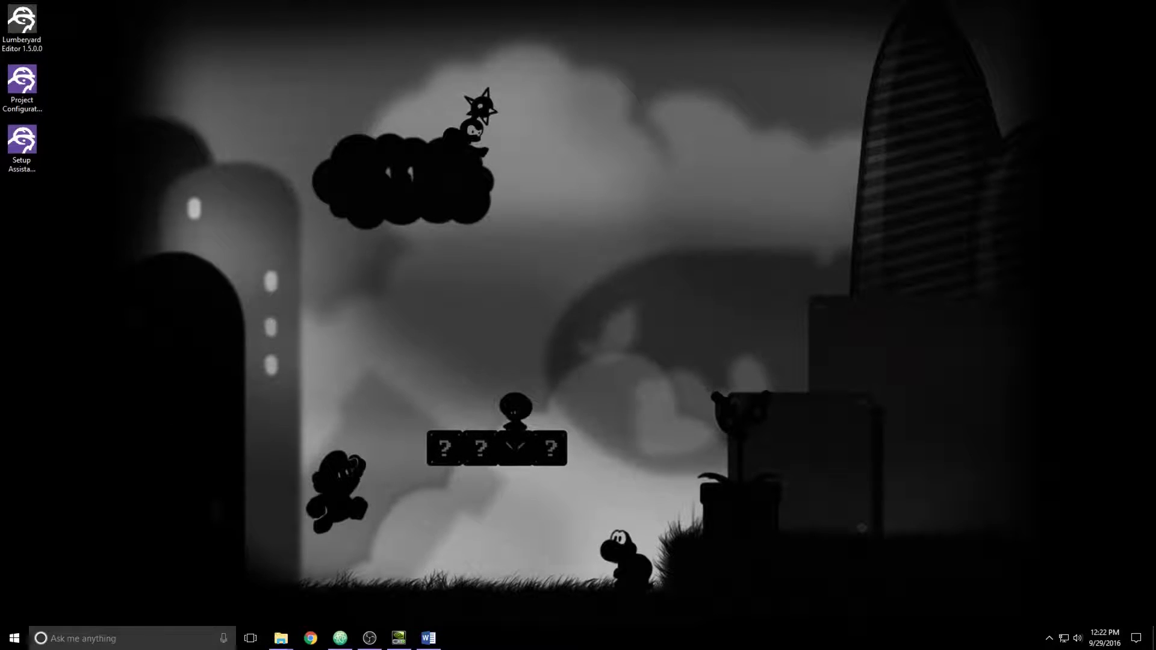
- Restore the deleted a1 folder from the Recycle Bin and relaunch the Project Configurator
{"action": "left_click", "coordinate": [281, 639]}
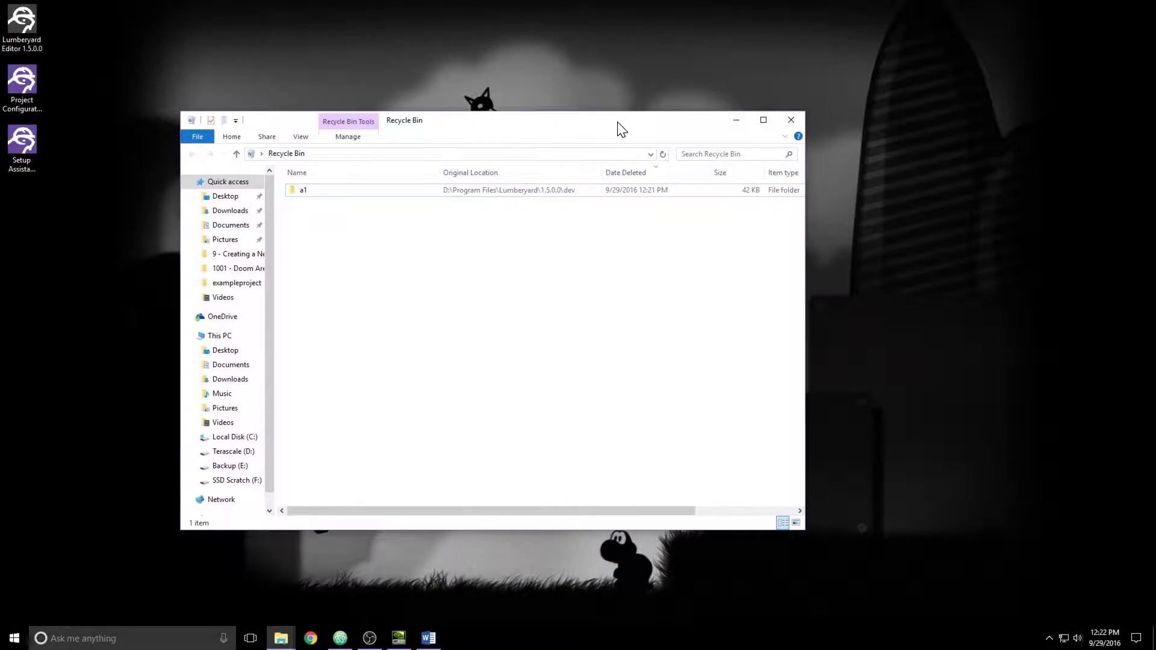
{"action": "left_click", "coordinate": [342, 191]}
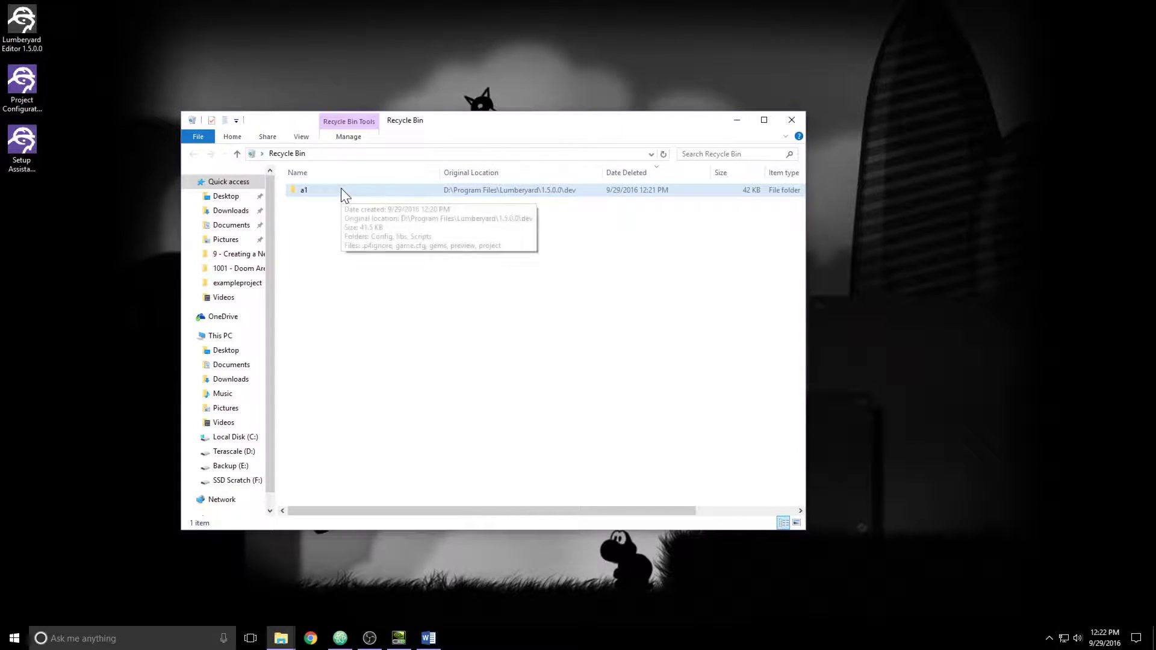
{"action": "left_click", "coordinate": [295, 193]}
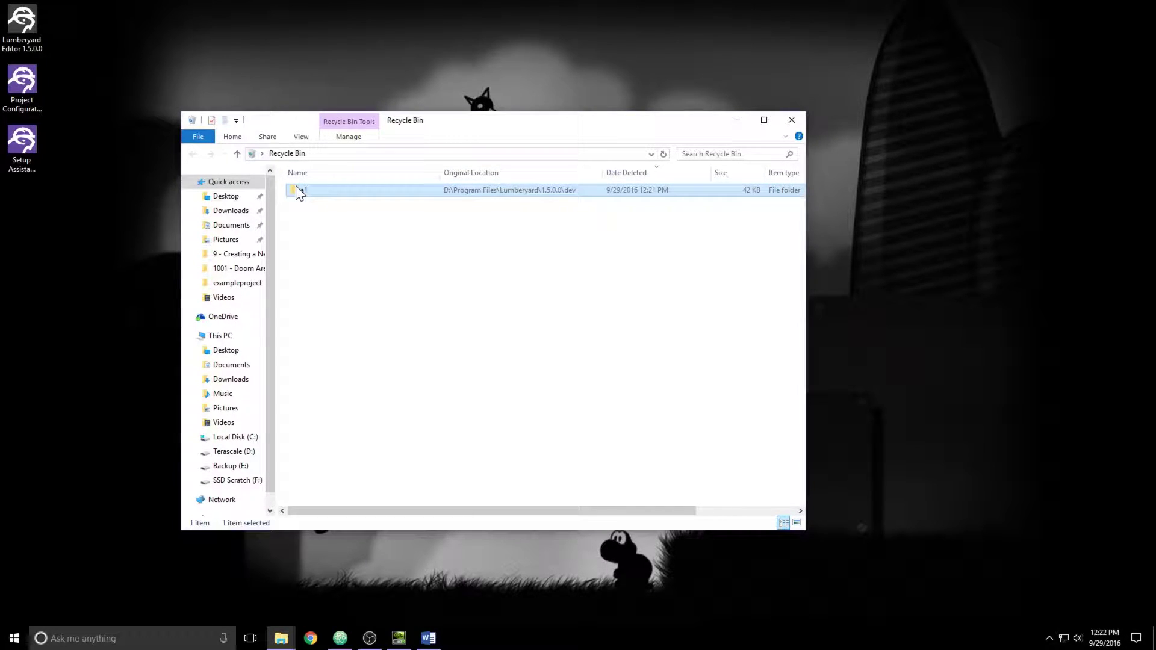
{"action": "right_click", "coordinate": [299, 191]}
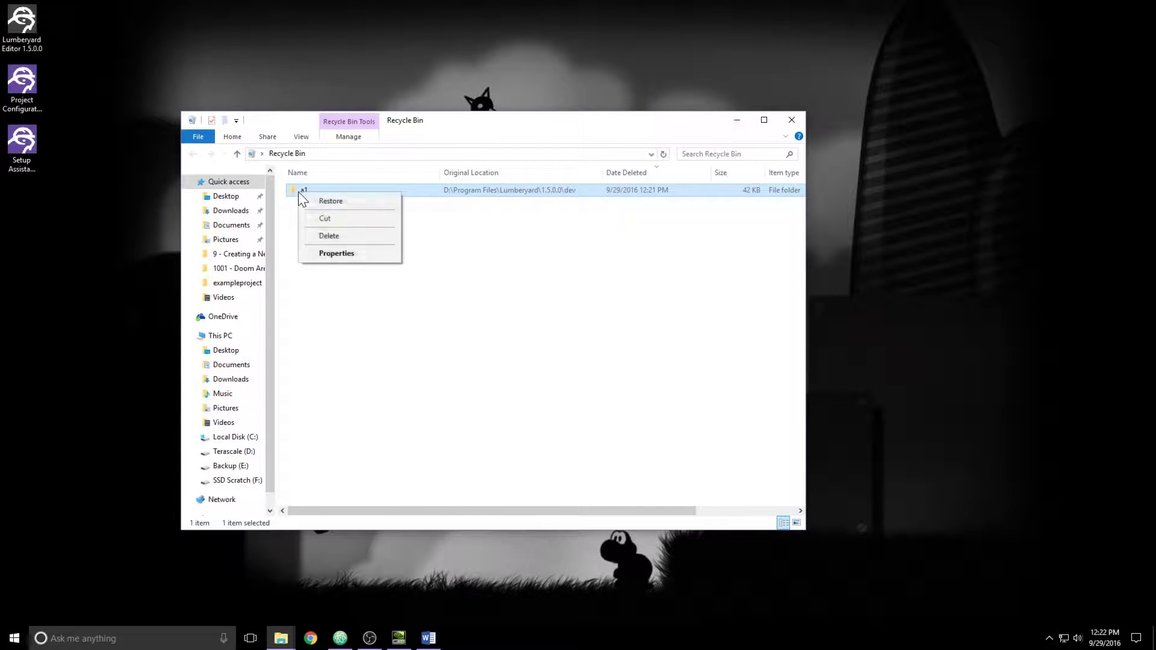
{"action": "left_click", "coordinate": [330, 202]}
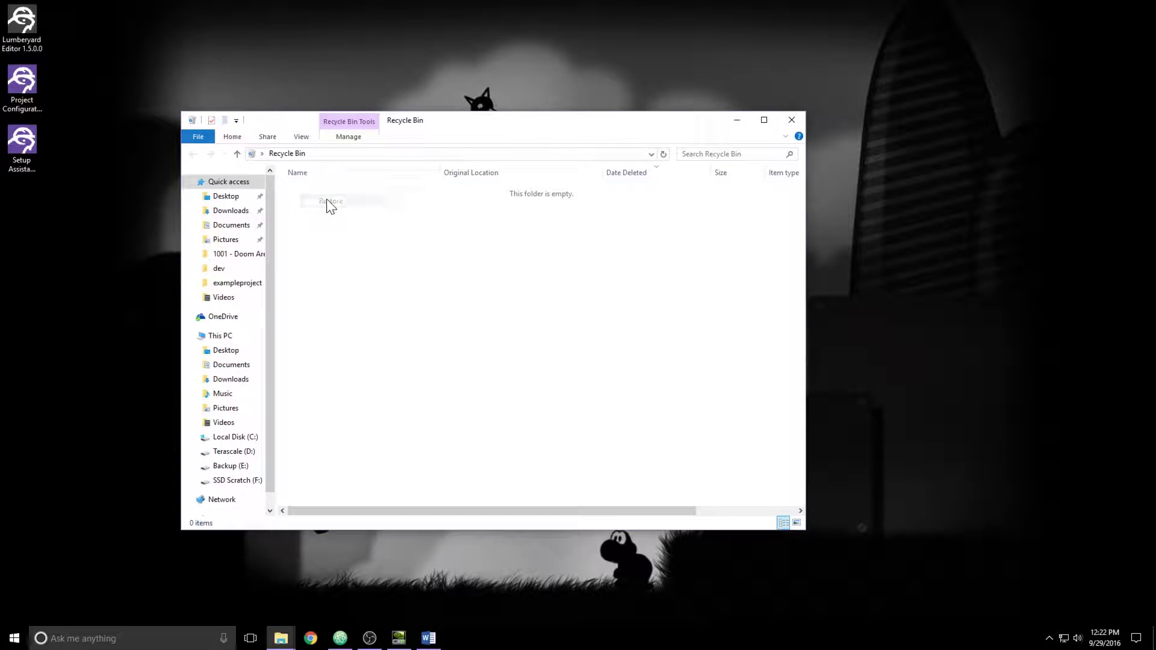
{"action": "double_click", "coordinate": [26, 84]}
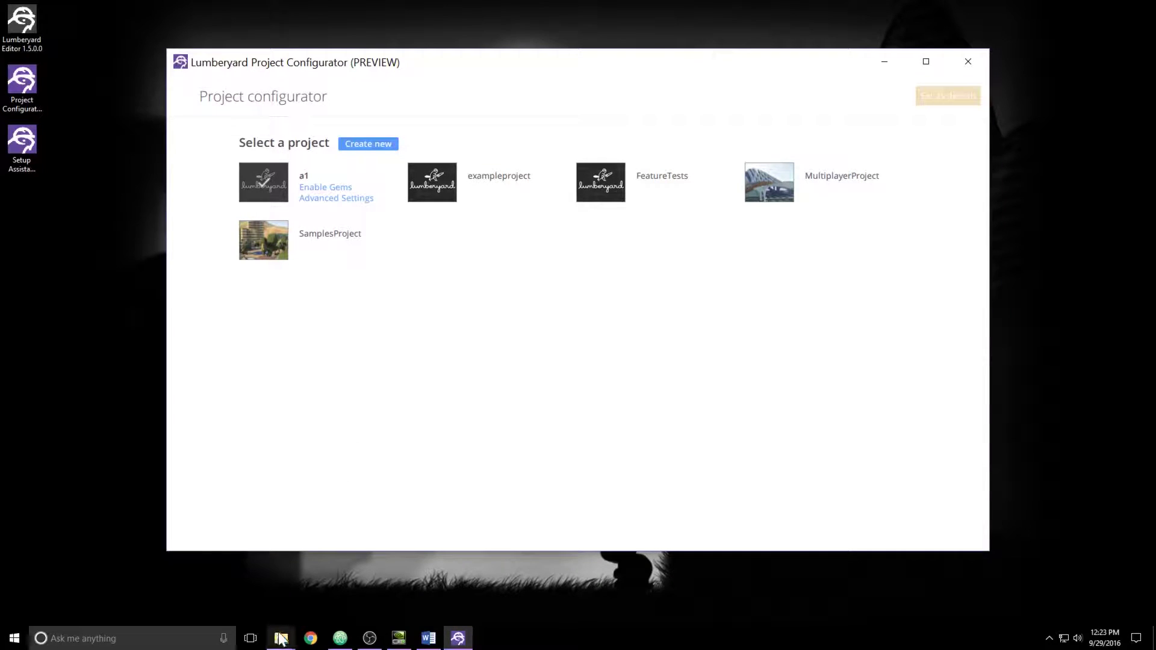
- Delete the restored a1 project folder again from the dev directory in File Explorer
{"action": "mouse_move", "coordinate": [281, 639]}
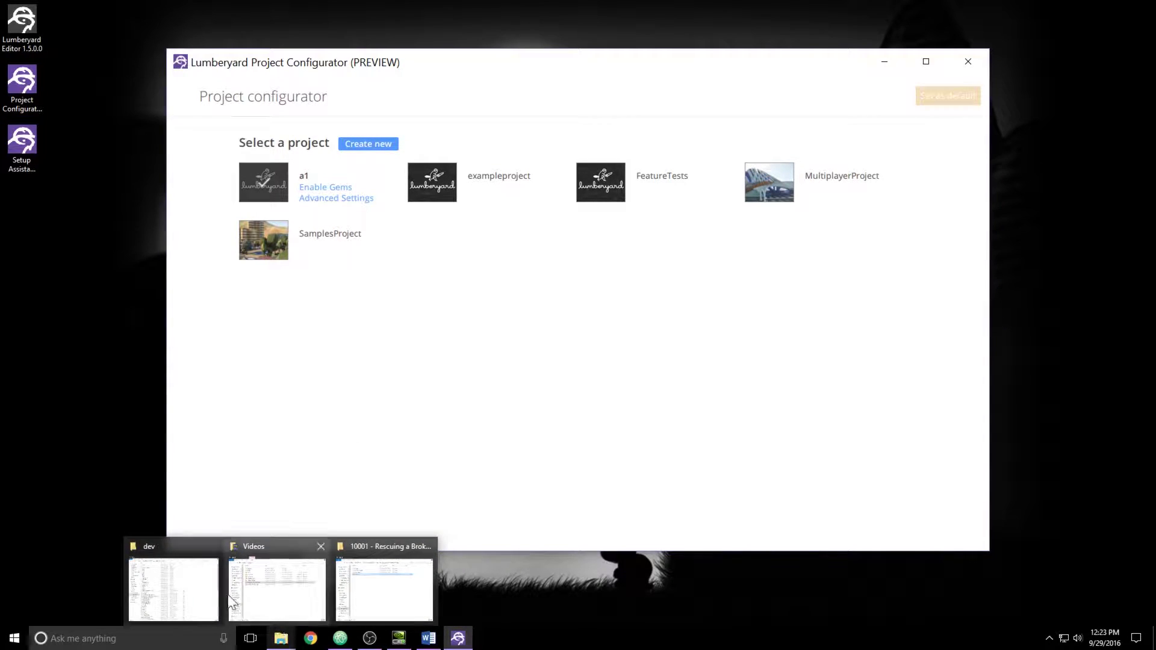
{"action": "left_click", "coordinate": [185, 596]}
{"action": "left_click", "coordinate": [498, 132]}
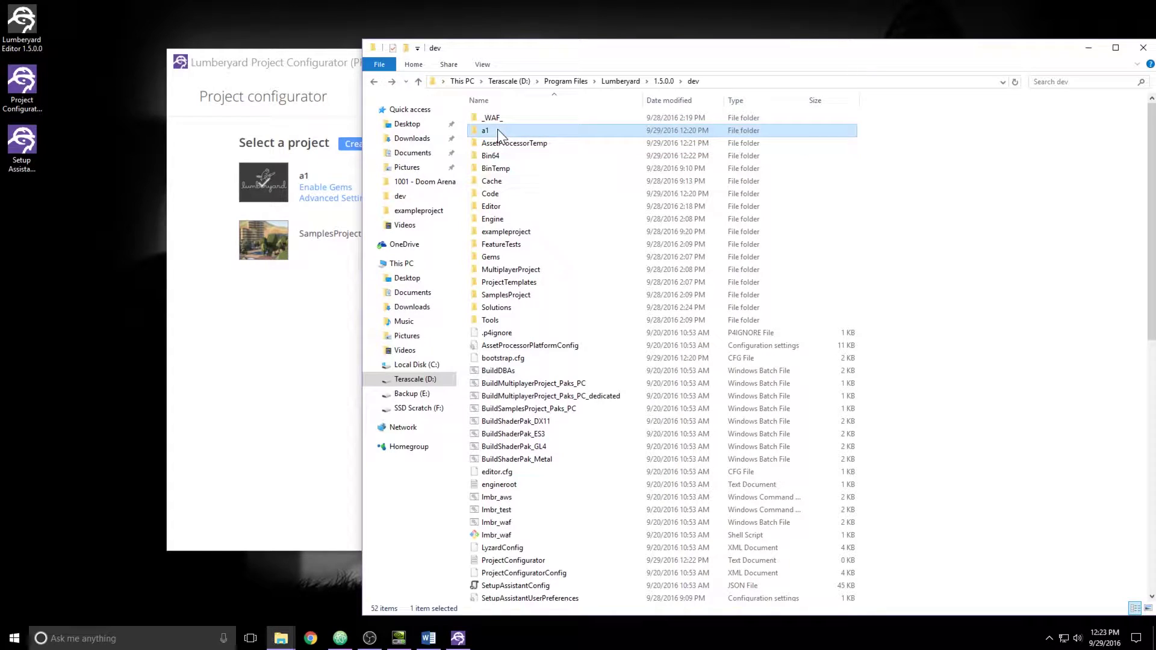
{"action": "key", "text": "Delete"}
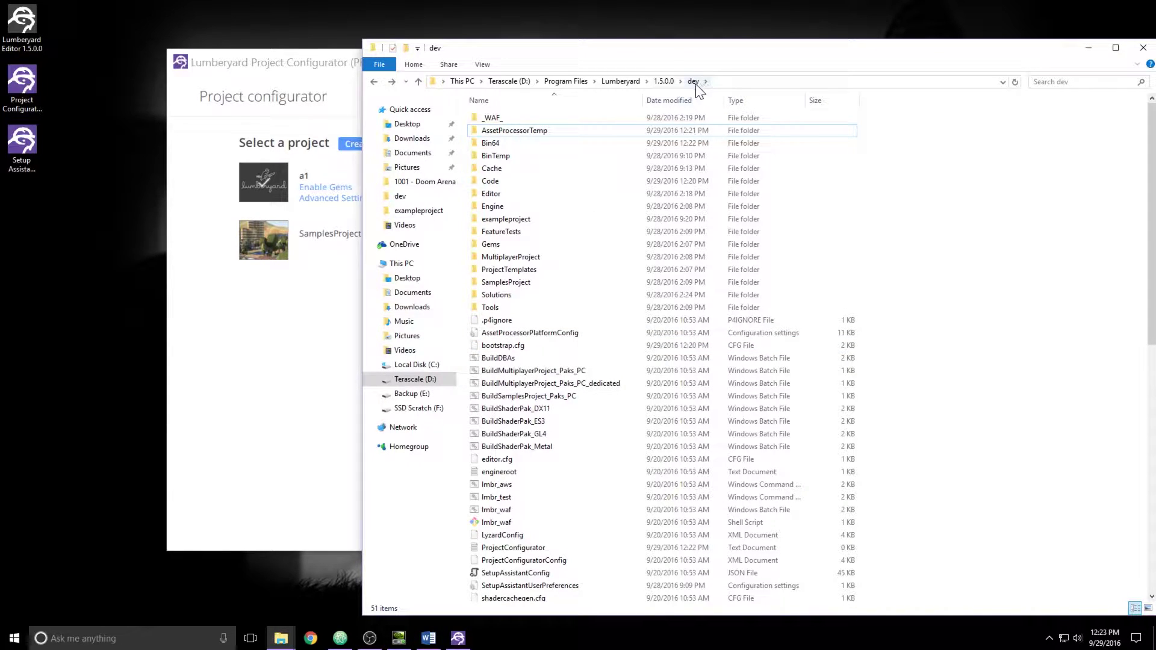
- In Atom, set sys_game_folder in bootstrap.cfg to SamplesProject, using the folder name from the dev directory, and save the file
{"action": "left_click", "coordinate": [340, 639]}
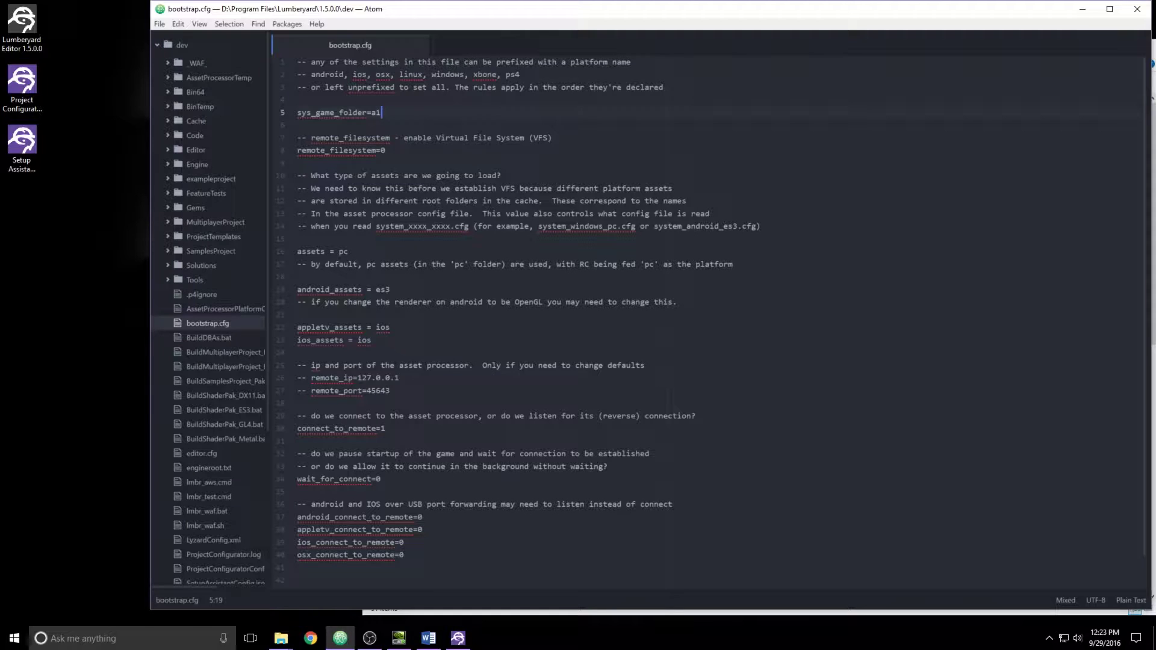
{"action": "key", "text": "BackSpace"}
{"action": "key", "text": "BackSpace"}
{"action": "mouse_move", "coordinate": [285, 643]}
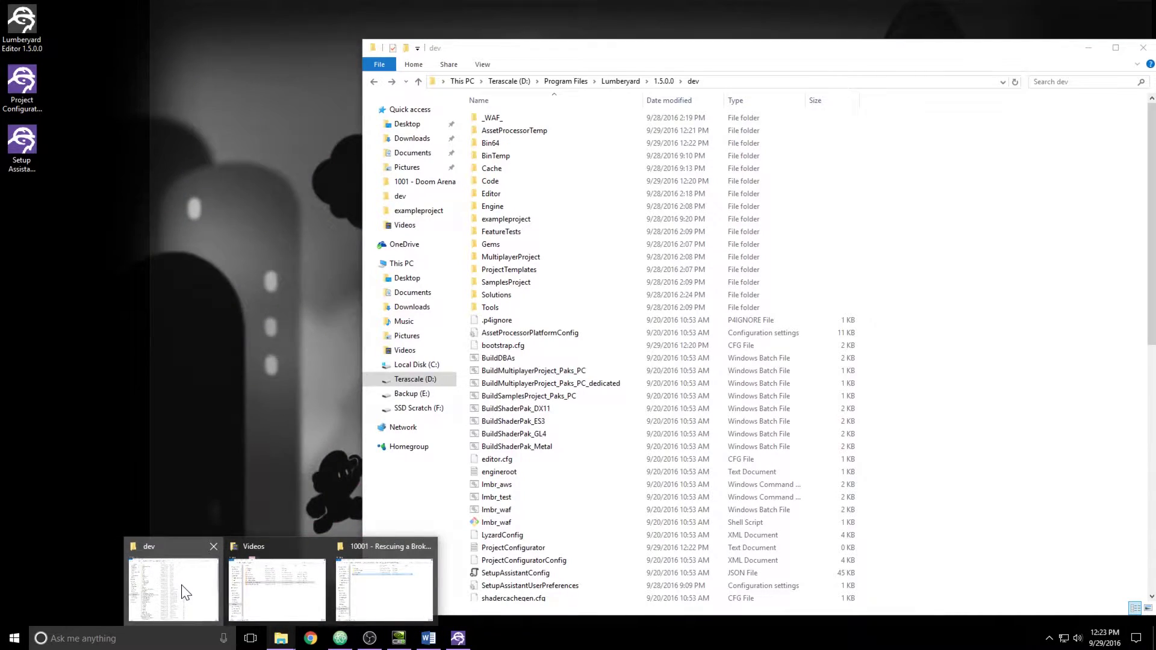
{"action": "left_click", "coordinate": [181, 583]}
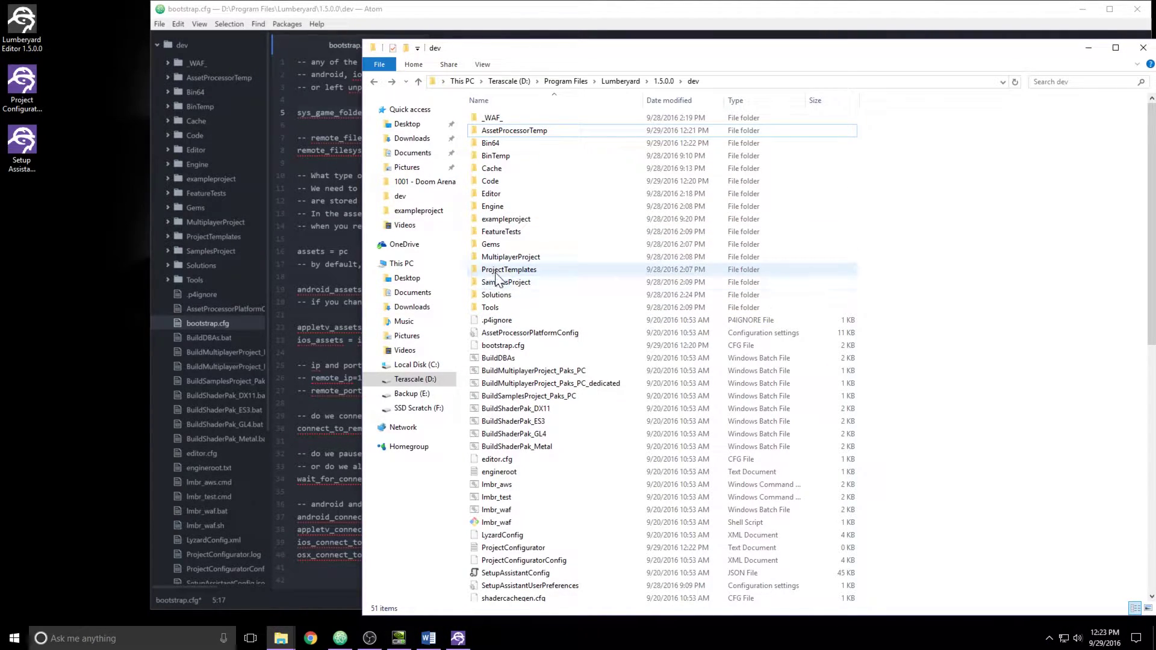
{"action": "mouse_move", "coordinate": [546, 285]}
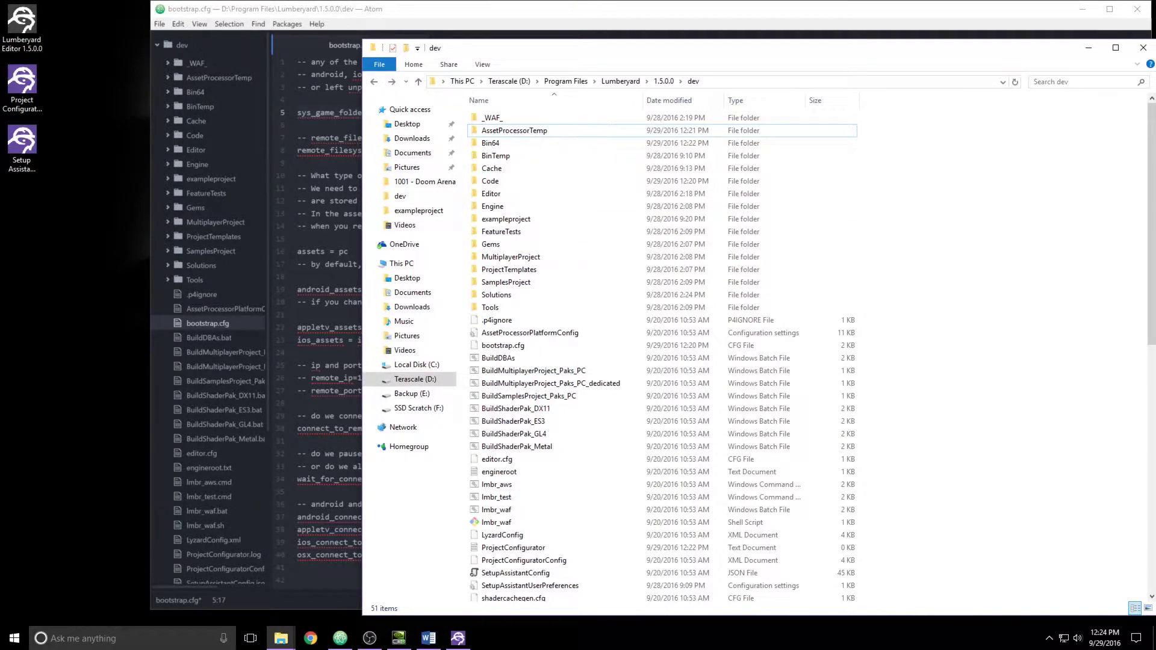
{"action": "key", "text": "alt+Tab"}
{"action": "type", "text": "SamplesP"}
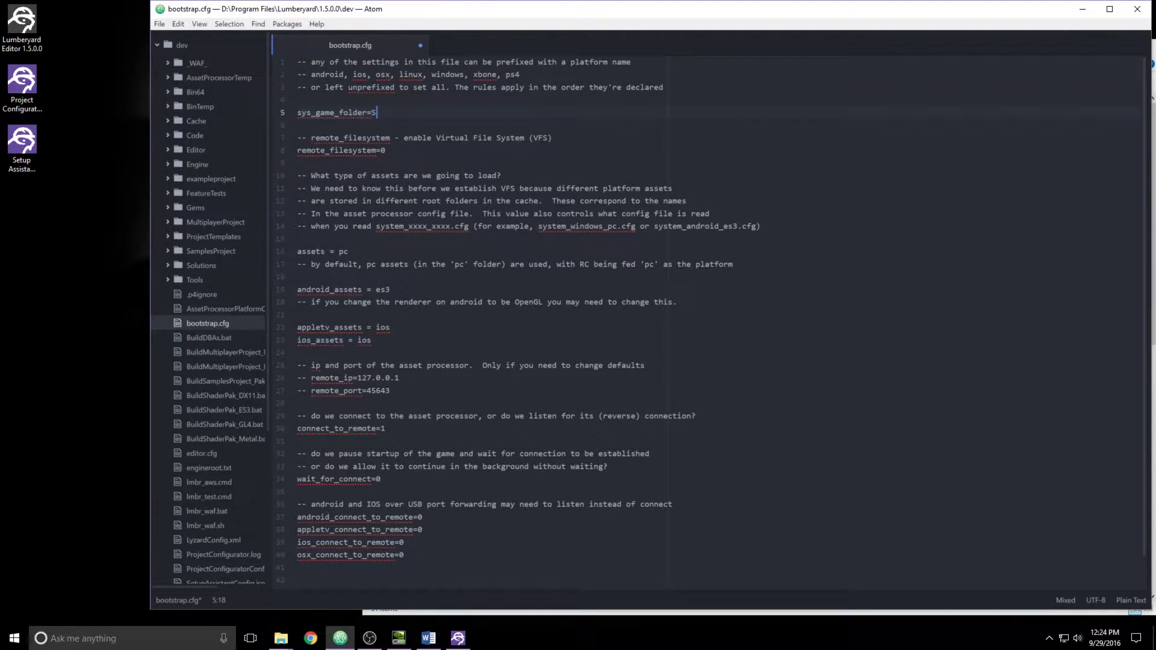
{"action": "type", "text": "roject"}
{"action": "key", "text": "ctrl+s"}
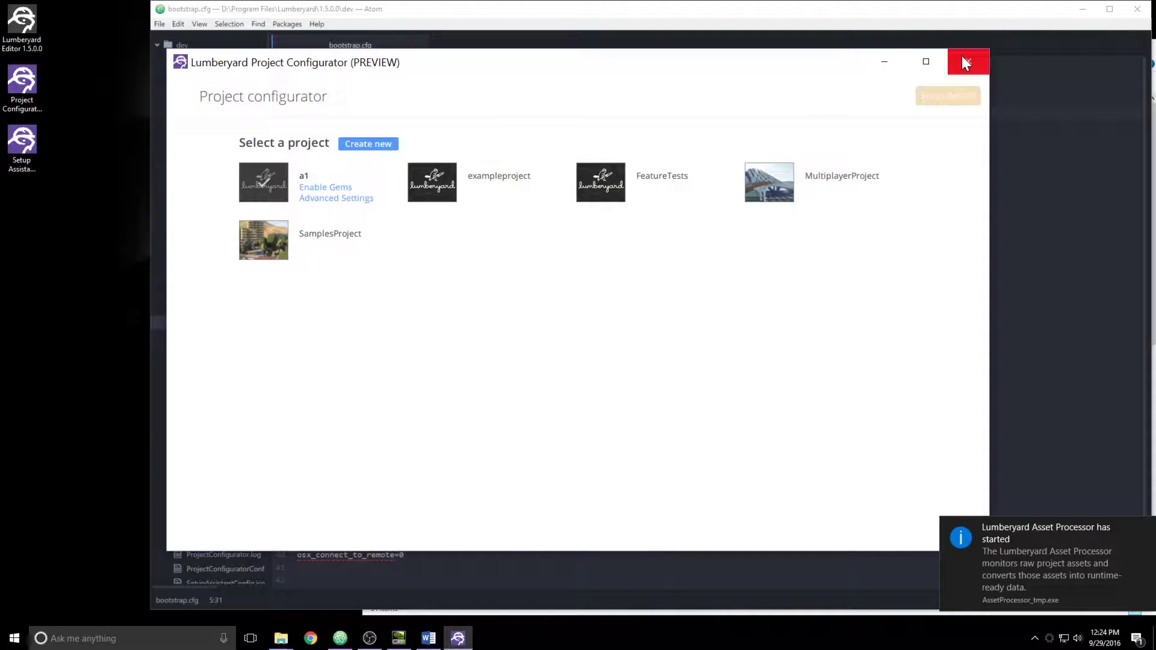
- Close the open Project Configurator and relaunch it to load the edited bootstrap.cfg
{"action": "left_click", "coordinate": [966, 61]}
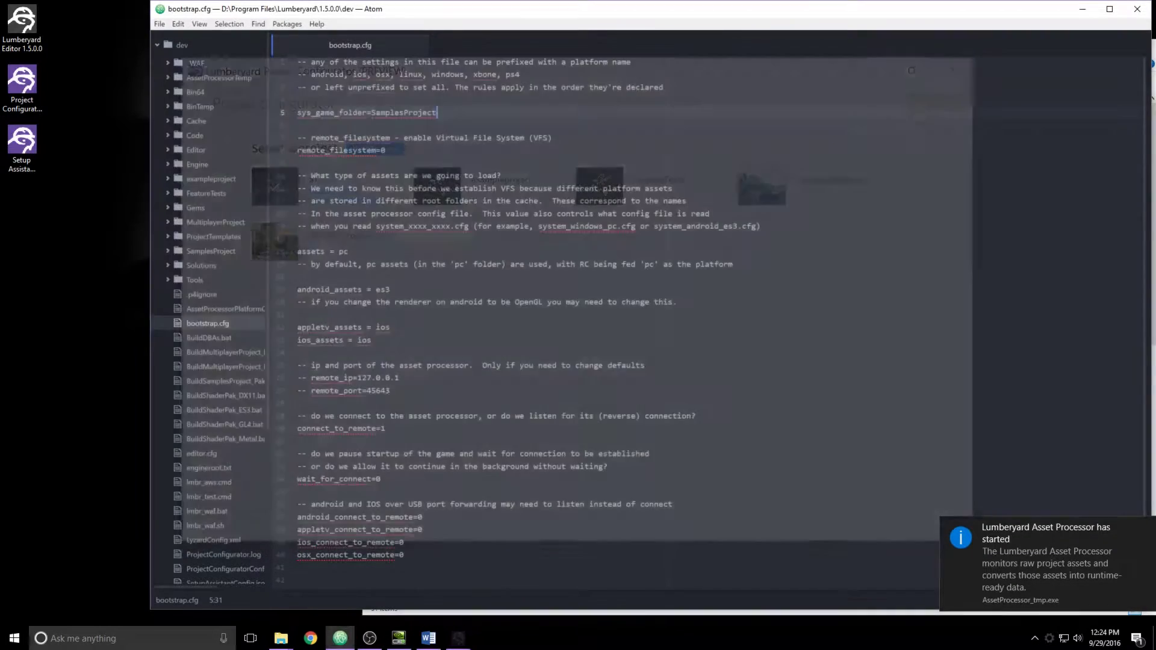
{"action": "double_click", "coordinate": [21, 85]}
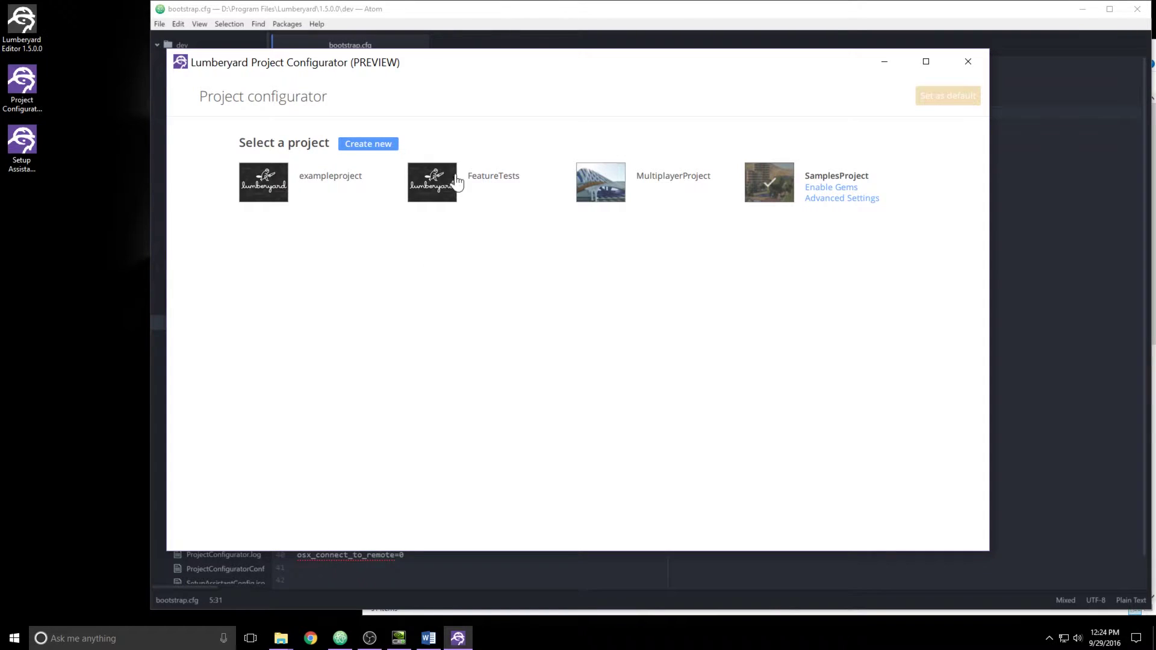
- Return to bootstrap.cfg in Atom and select the project name assigned to sys_game_folder
{"action": "left_click", "coordinate": [537, 6]}
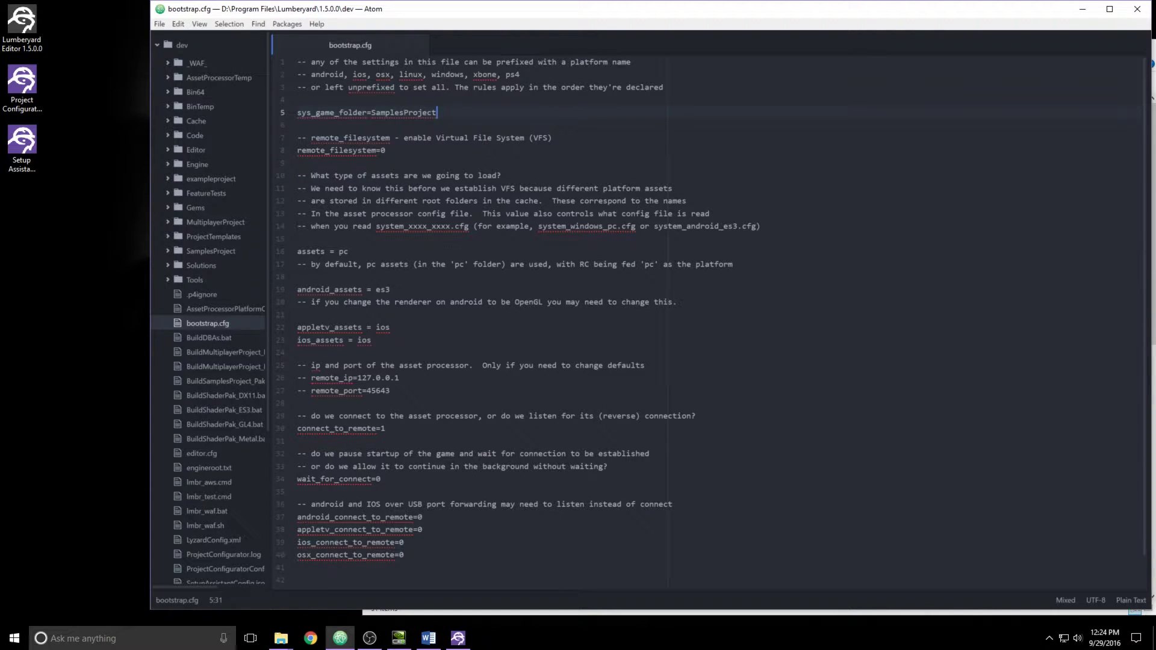
{"action": "key", "text": "ctrl+Left"}
{"action": "key", "text": "ctrl+shift+Right"}
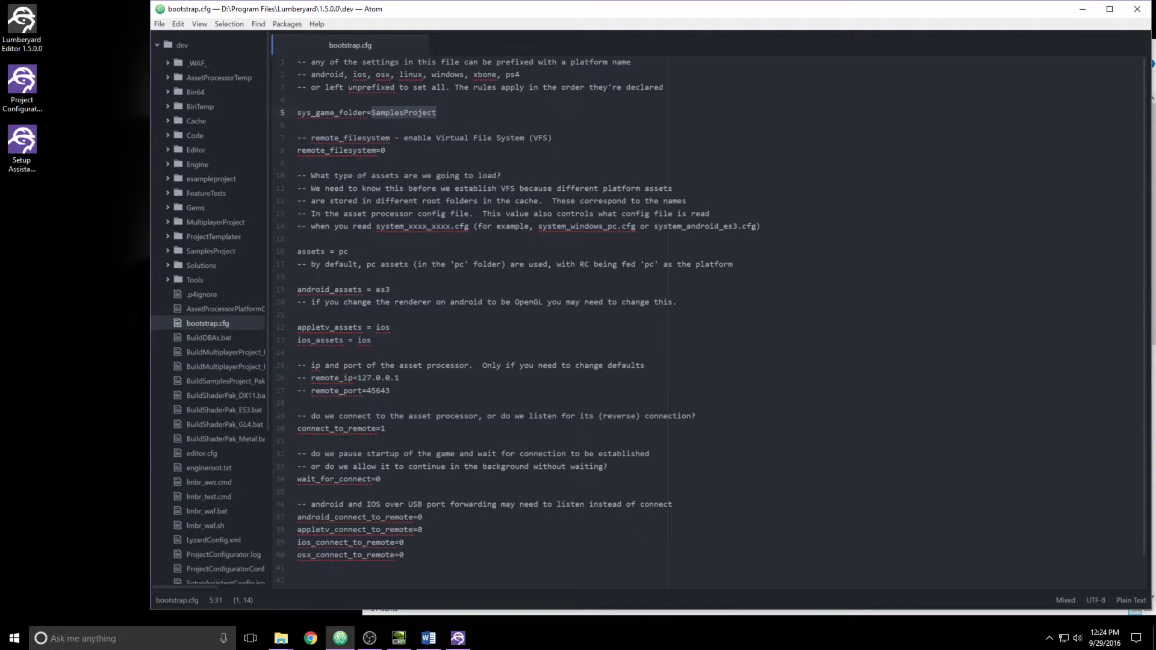